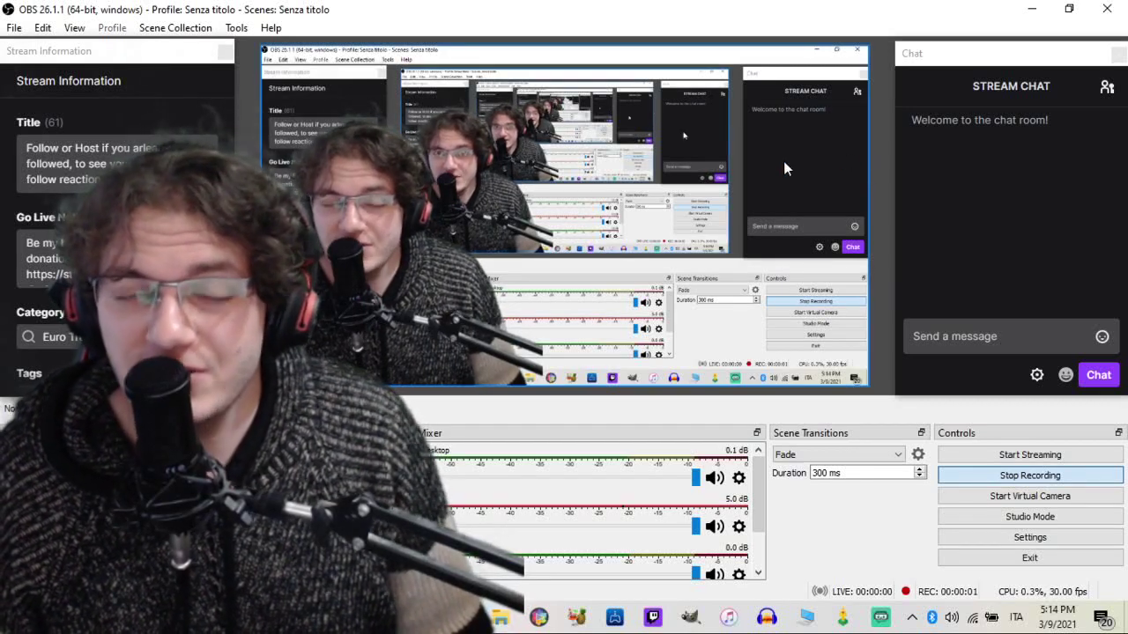
Launch Streamlabs OBS from its system tray icon while OBS Studio keeps recording.
{"action": "left_click", "coordinate": [884, 617]}
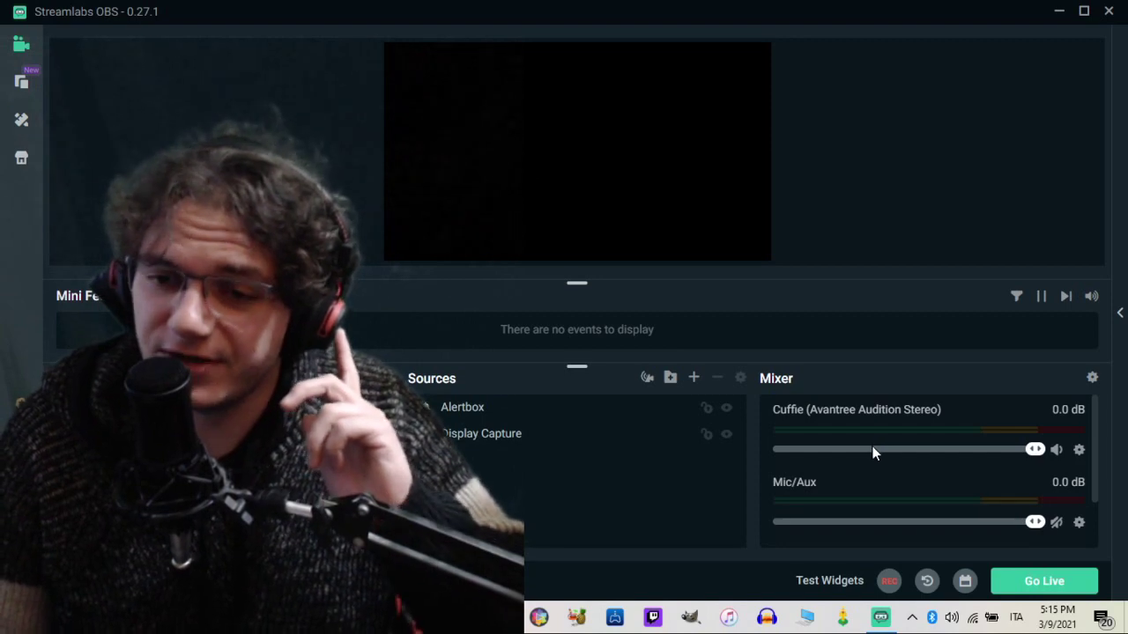
Check and nudge the Windows Altoparlanti output volume, then close the volume flyout.
{"action": "left_click", "coordinate": [954, 620]}
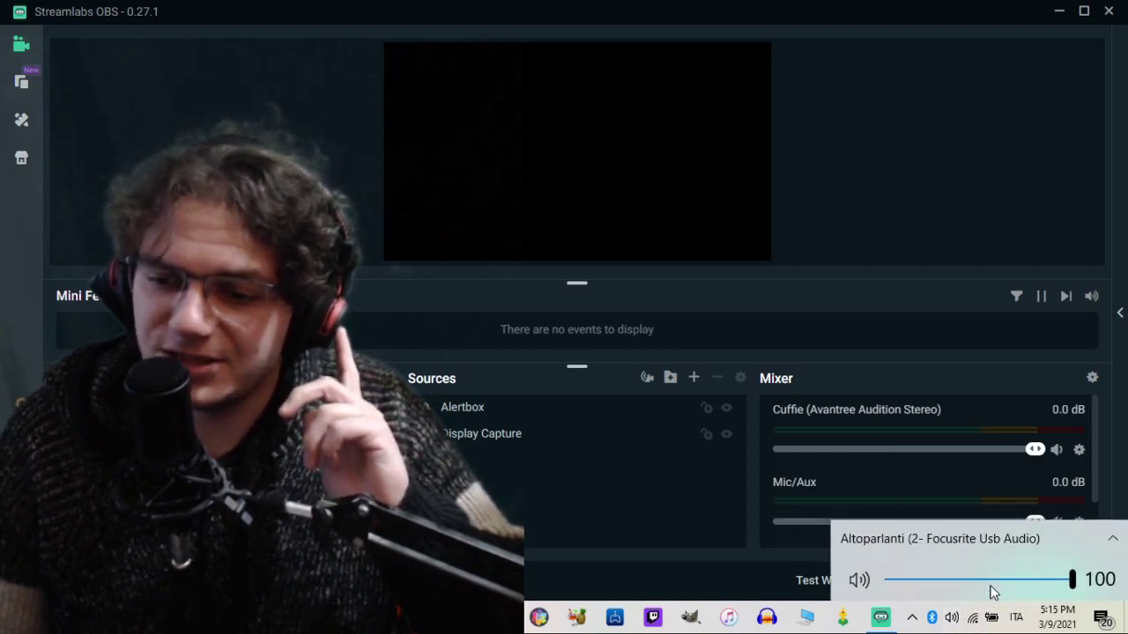
{"action": "left_click_drag", "start_coordinate": [1070, 577], "coordinate": [1053, 577]}
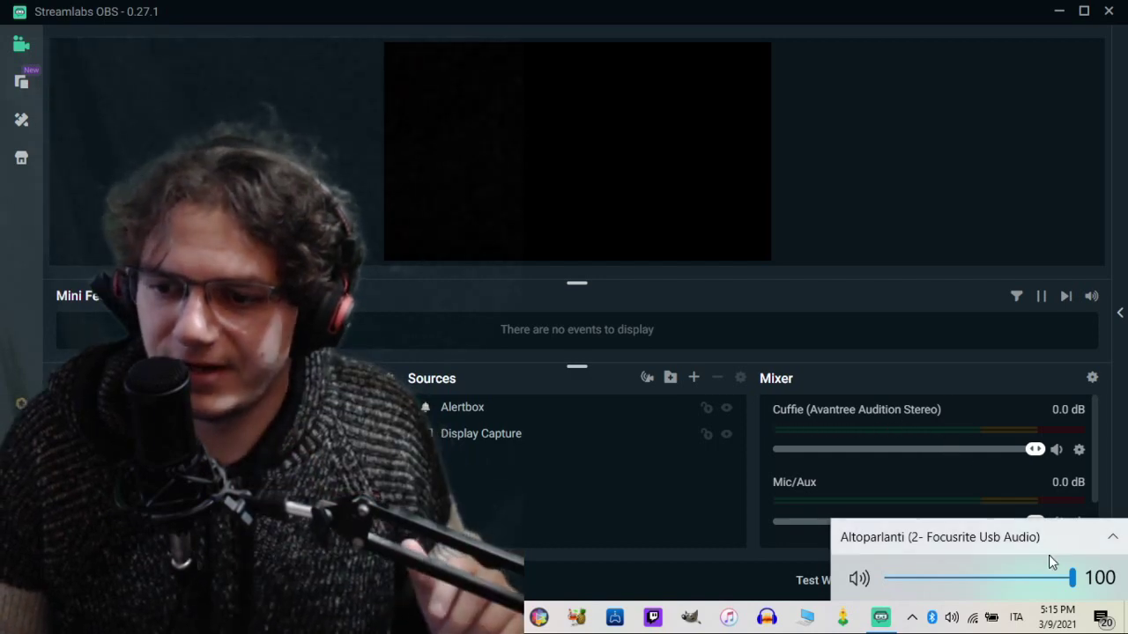
{"action": "left_click", "coordinate": [944, 139]}
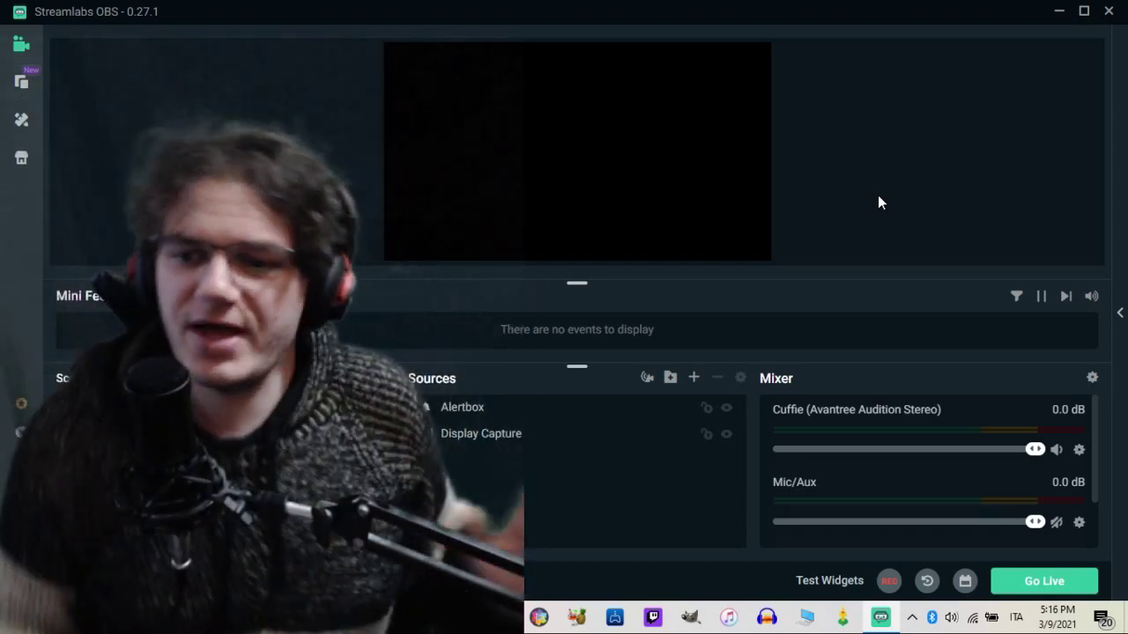
Confirm Windows output is Cuffie (Avantree Audition Stereo) at volume 100.
{"action": "left_click", "coordinate": [954, 618]}
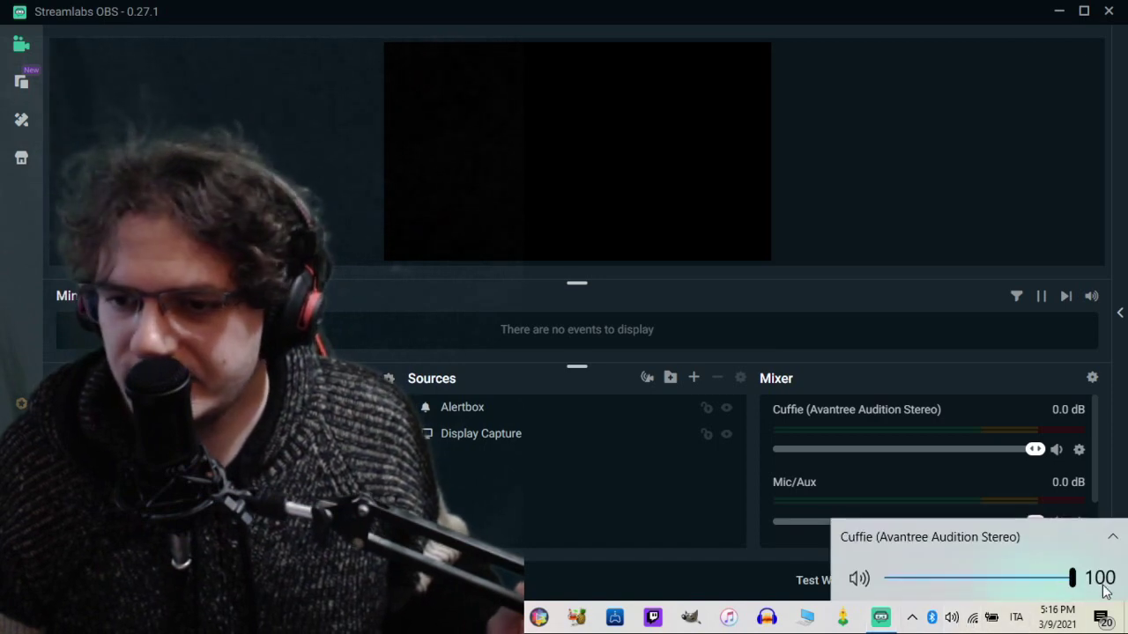
{"action": "left_click", "coordinate": [897, 339]}
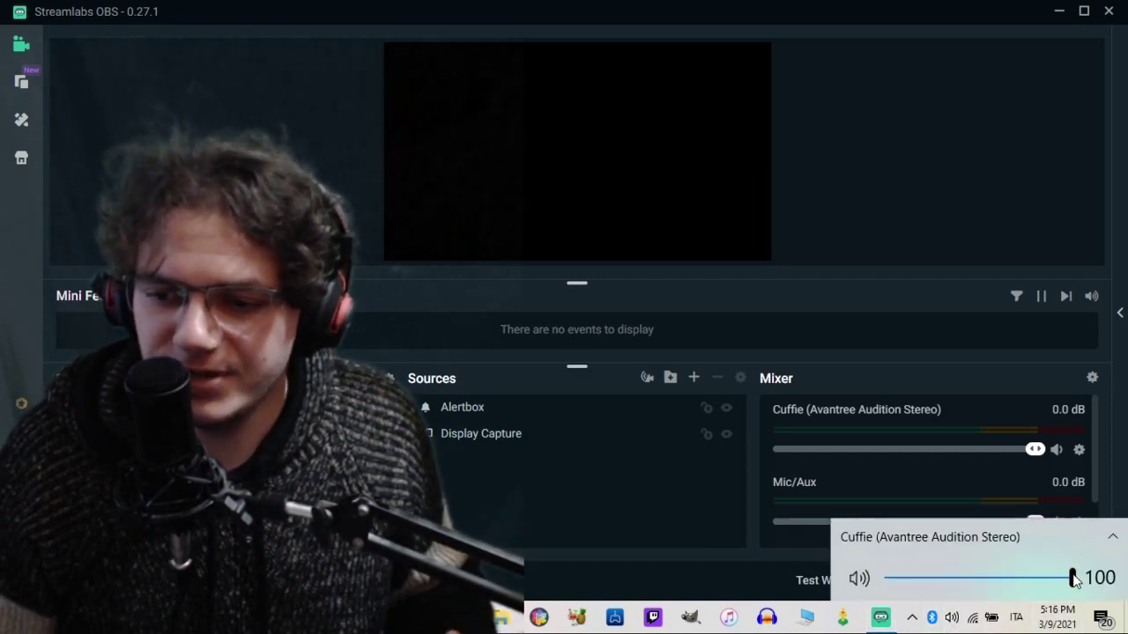
{"action": "left_click", "coordinate": [1007, 30]}
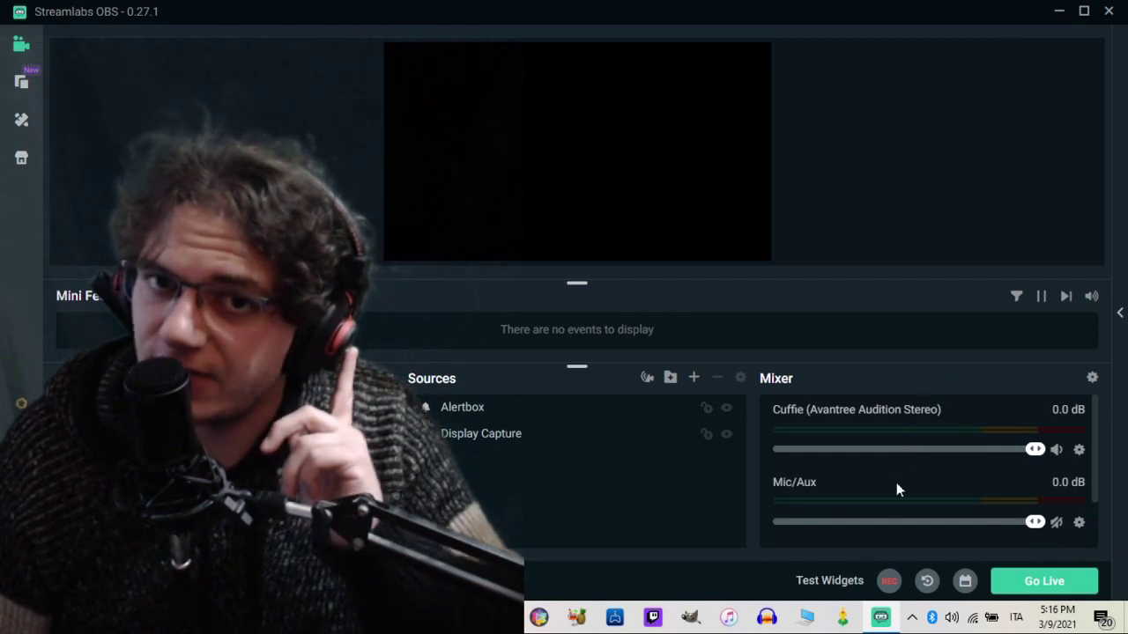
{"action": "left_click", "coordinate": [951, 620]}
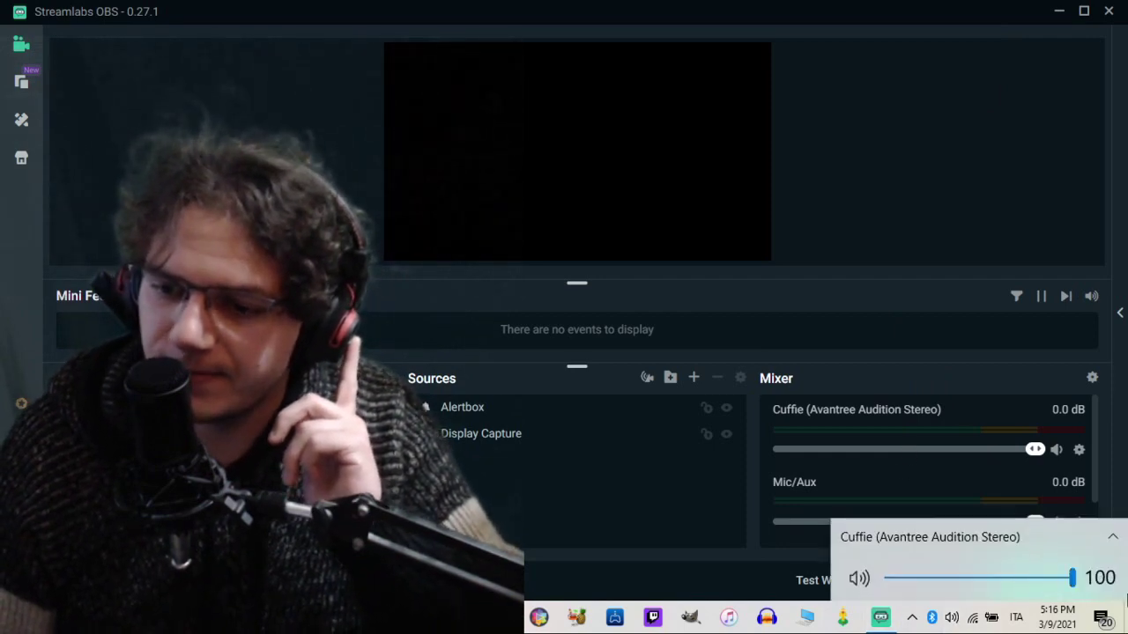
{"action": "left_click", "coordinate": [950, 133]}
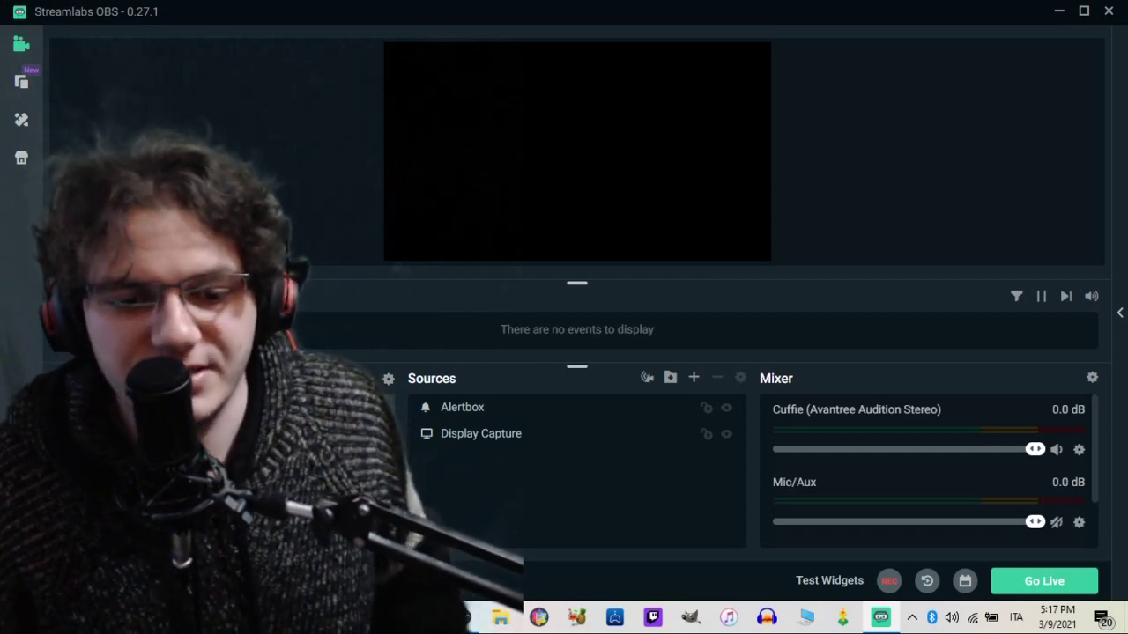
Bring the OBS Studio window back to the front from the taskbar.
{"action": "left_click", "coordinate": [462, 618]}
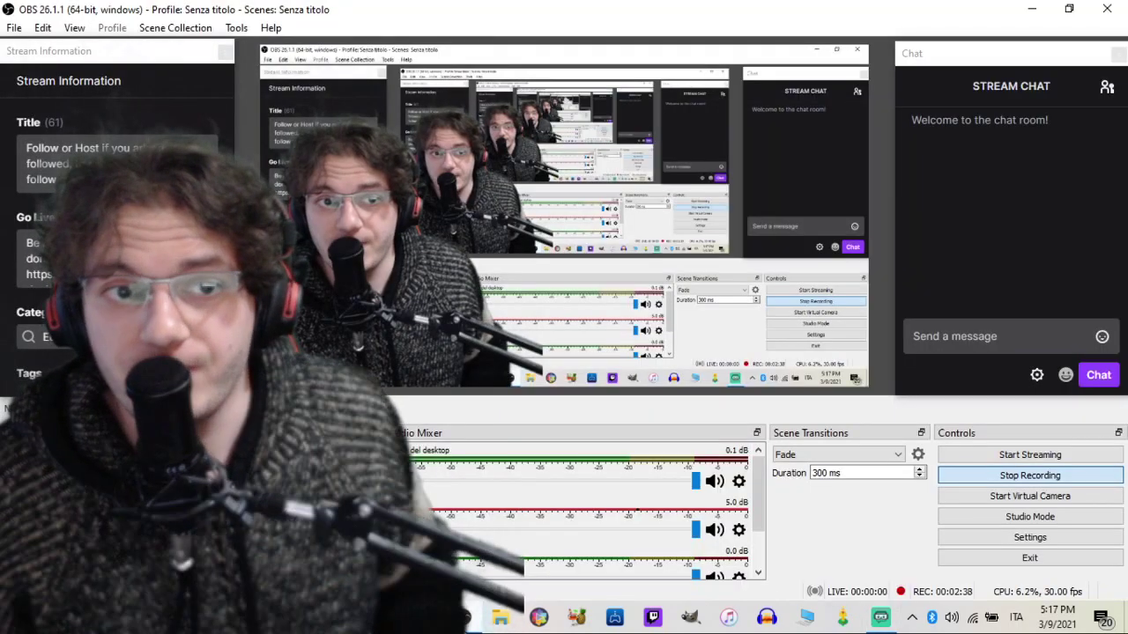
{"action": "key", "text": "alt+Tab"}
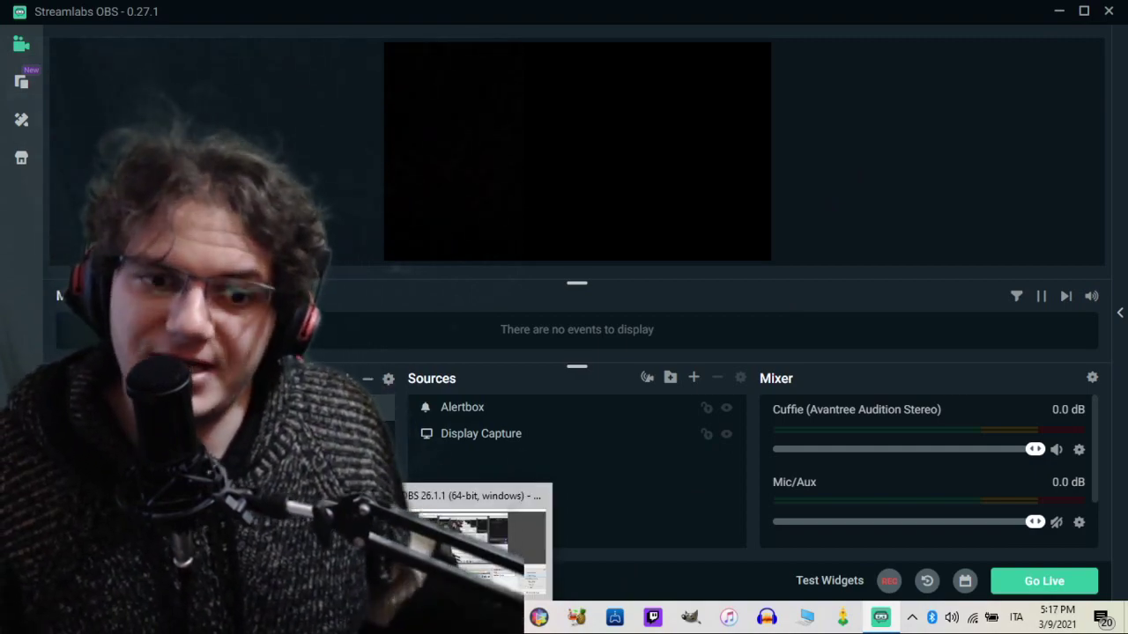
{"action": "left_click", "coordinate": [510, 575]}
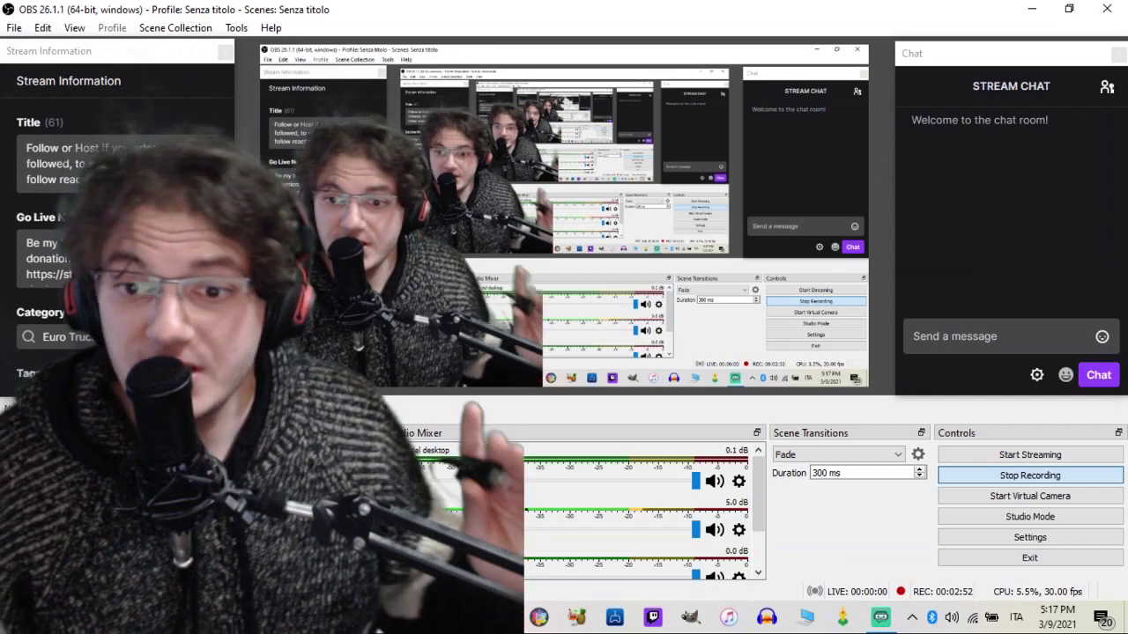